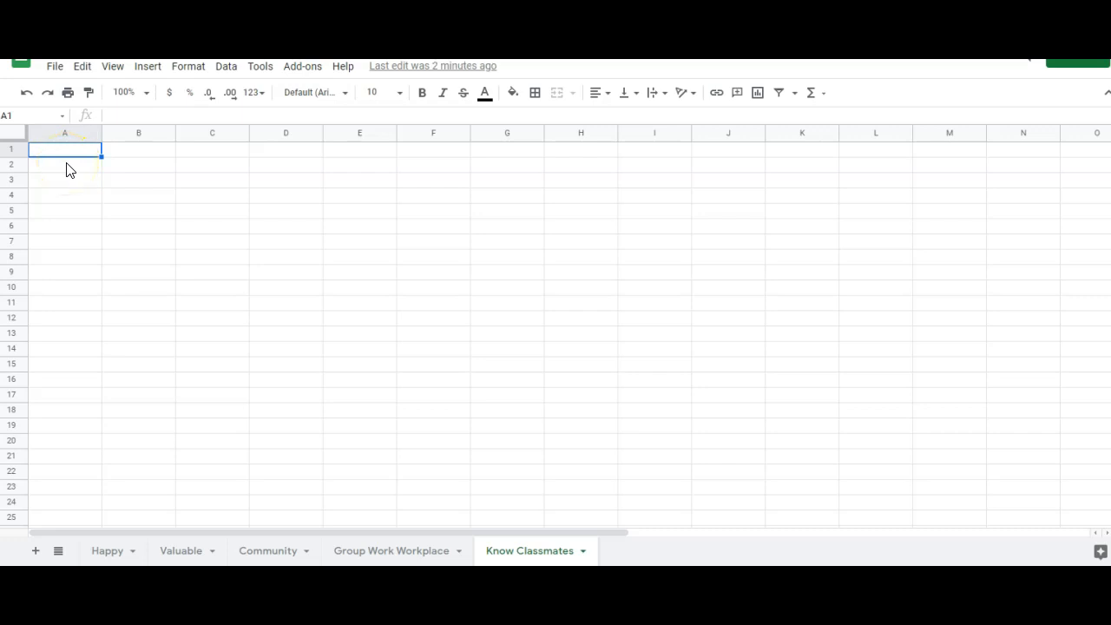
# Enter the agreement levels (Strongly agree, Agree, Somewhat agree, Neither…) down column A from A2 to A8
pyautogui.click(70, 169)
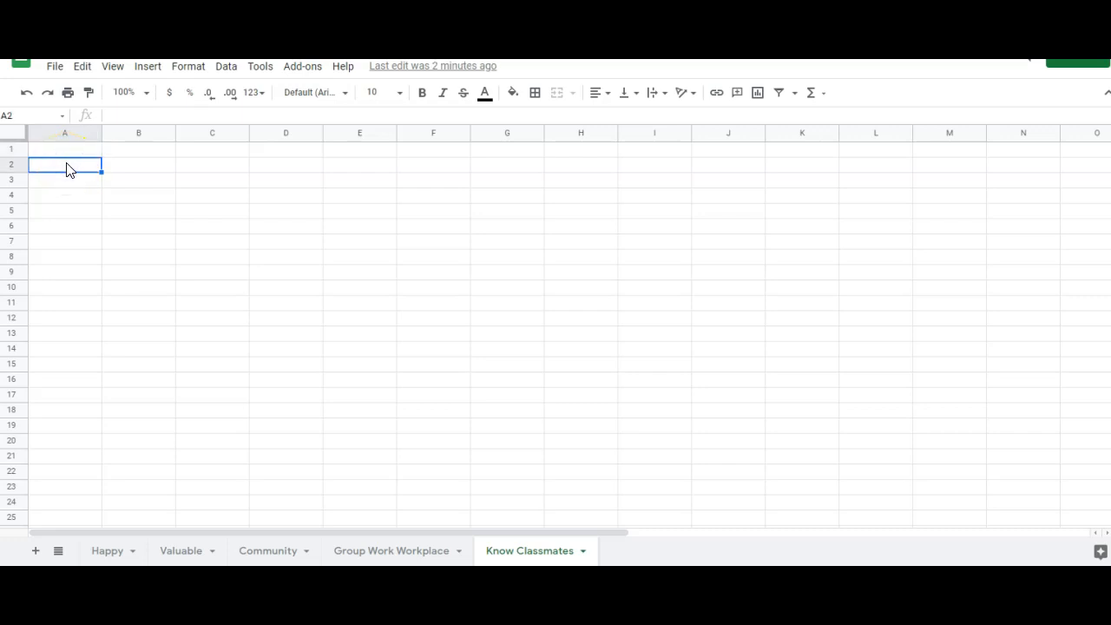
pyautogui.write('Strongly agree')
pyautogui.press('Return')
pyautogui.write('Agree')
pyautogui.press('Return')
pyautogui.write('S')
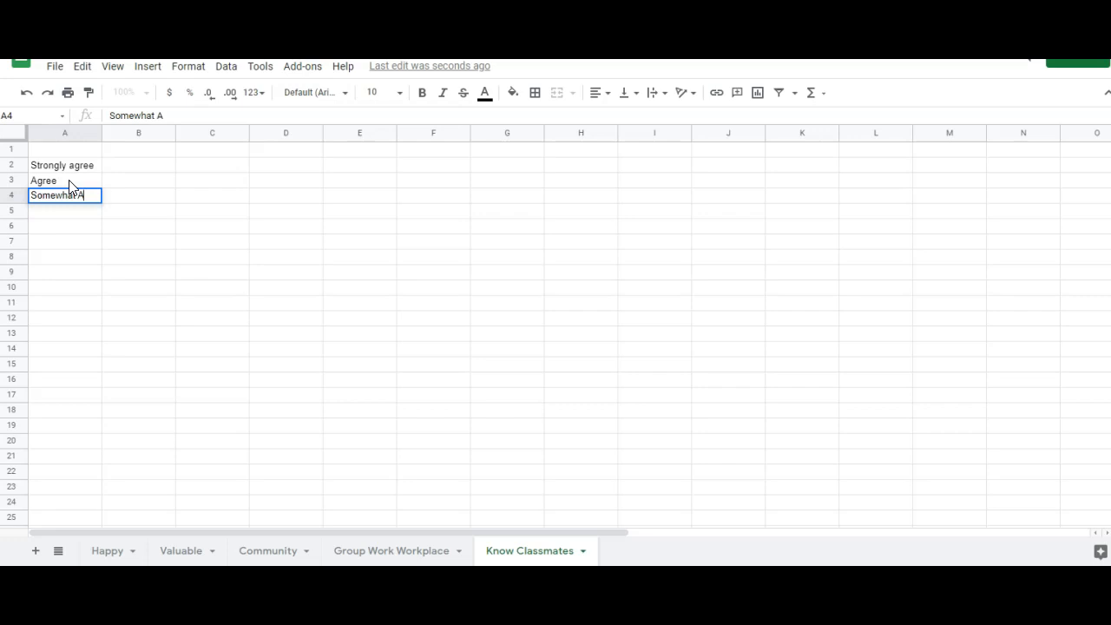
pyautogui.write('omewhat agree')
pyautogui.press('Return')
pyautogui.write('Ne')
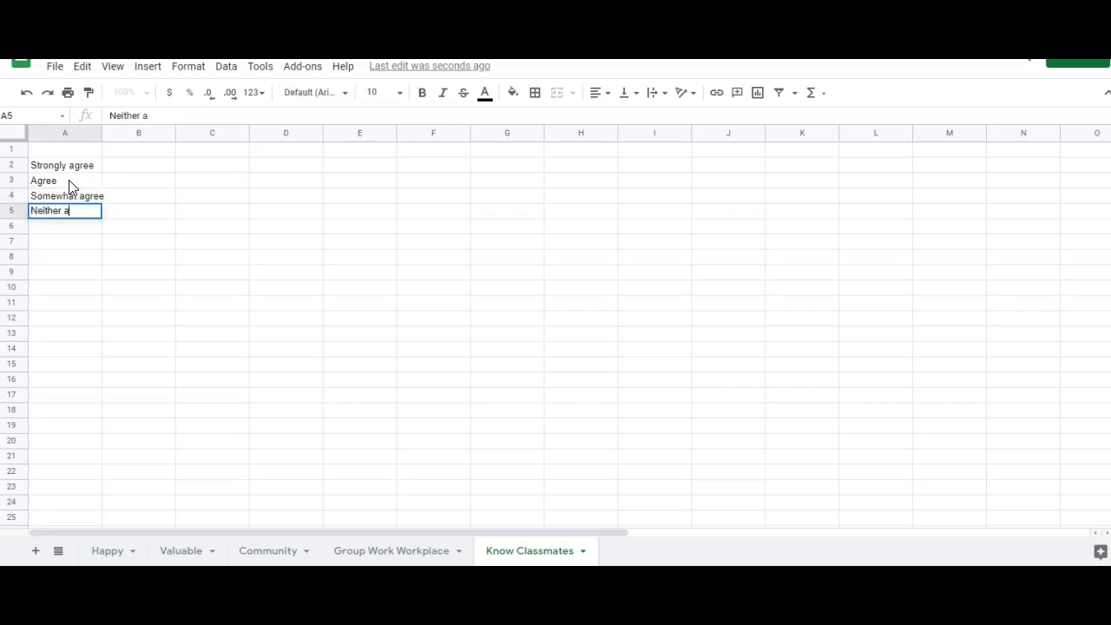
pyautogui.write('ither')
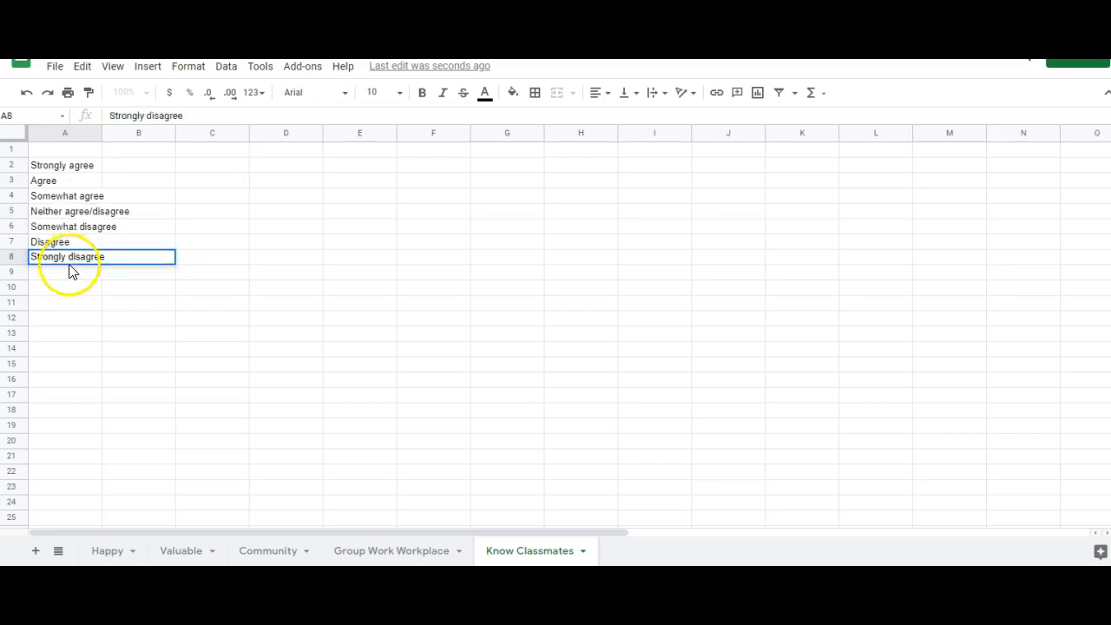
pyautogui.click(74, 273)
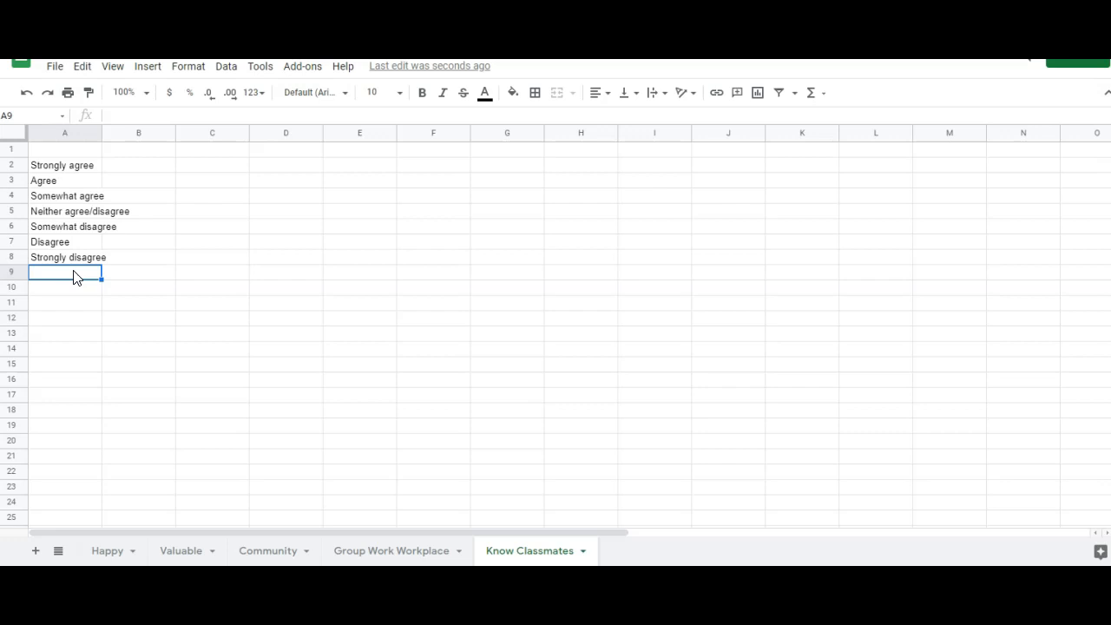
# Enter the matching survey percentages in B2:B8, from 36.67% down to 3.33%
pyautogui.click(147, 166)
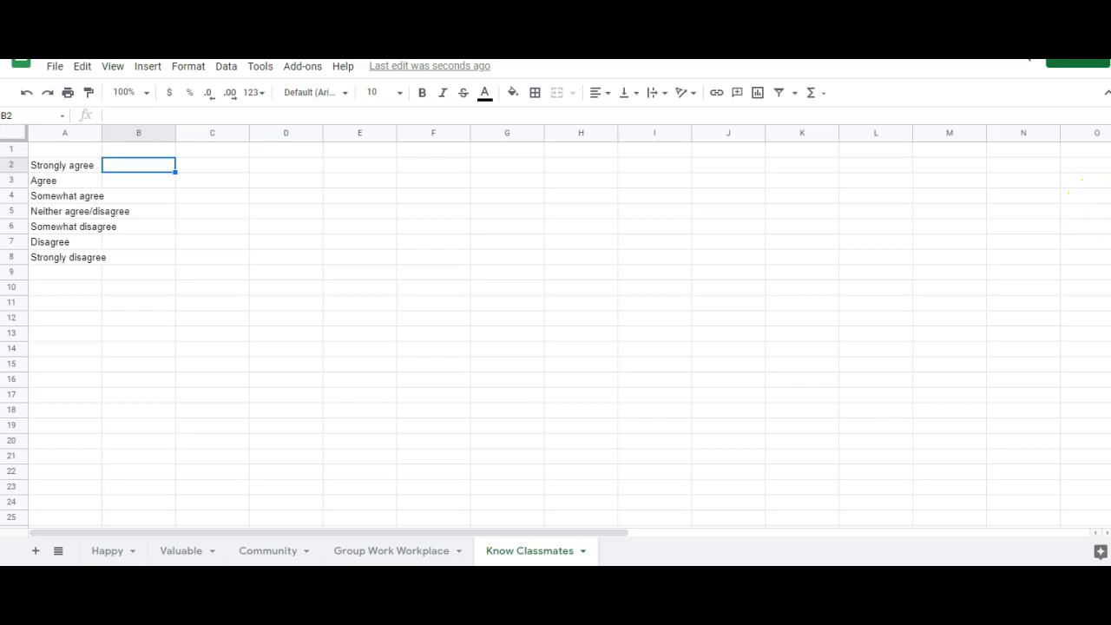
pyautogui.write('36.67%')
pyautogui.press('Return')
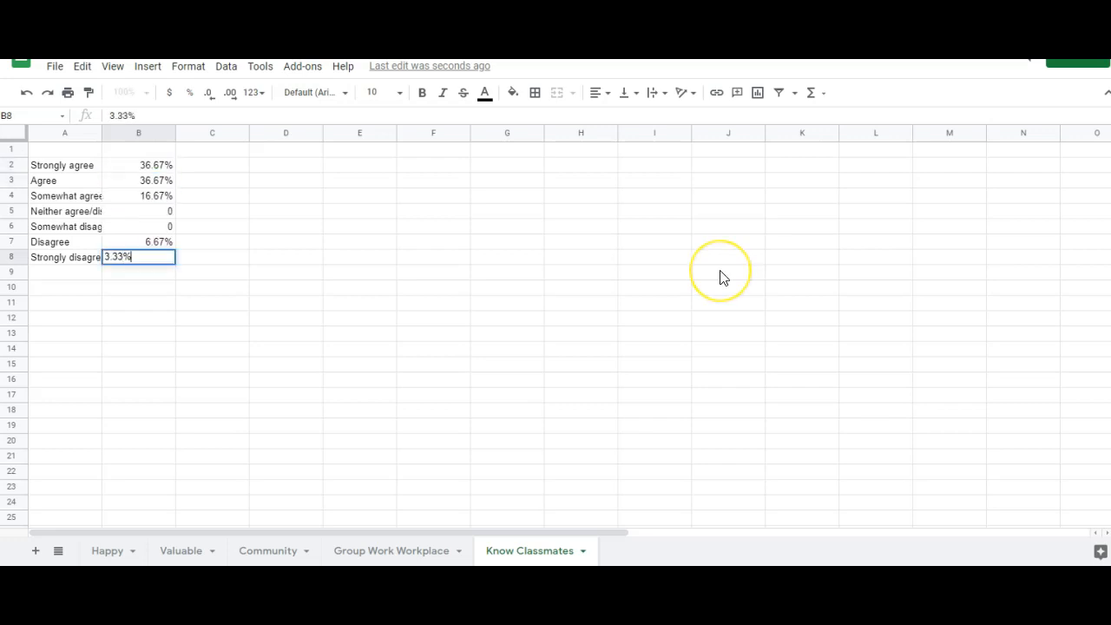
pyautogui.press('Return')
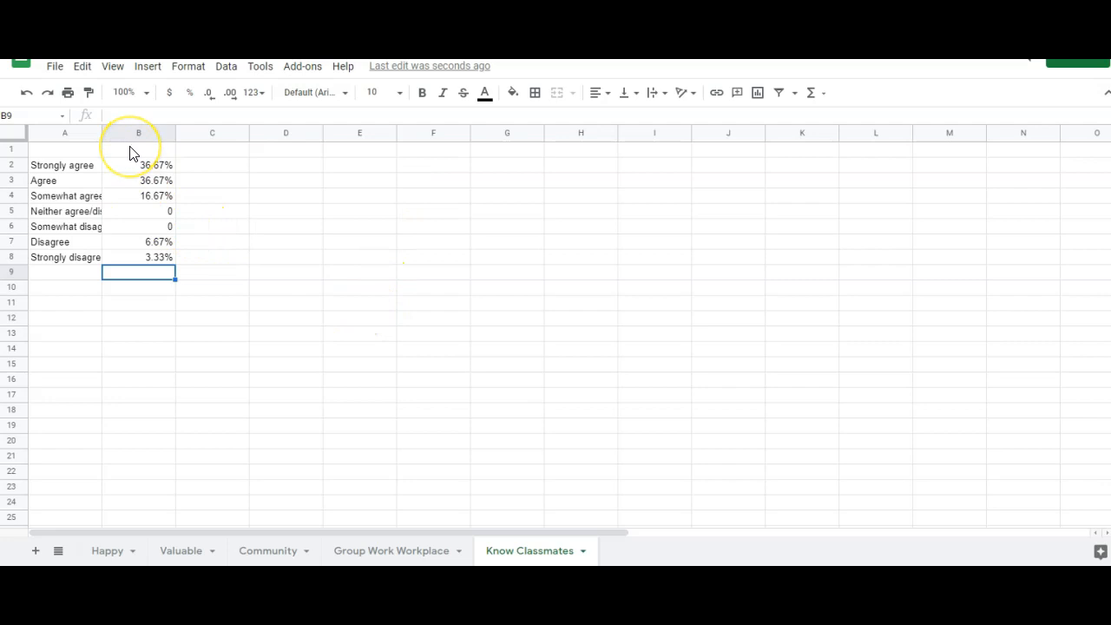
pyautogui.click(53, 292)
# Insert a new chart on the Know Classmates sheet and set its chart type to Pie chart
pyautogui.click(147, 68)
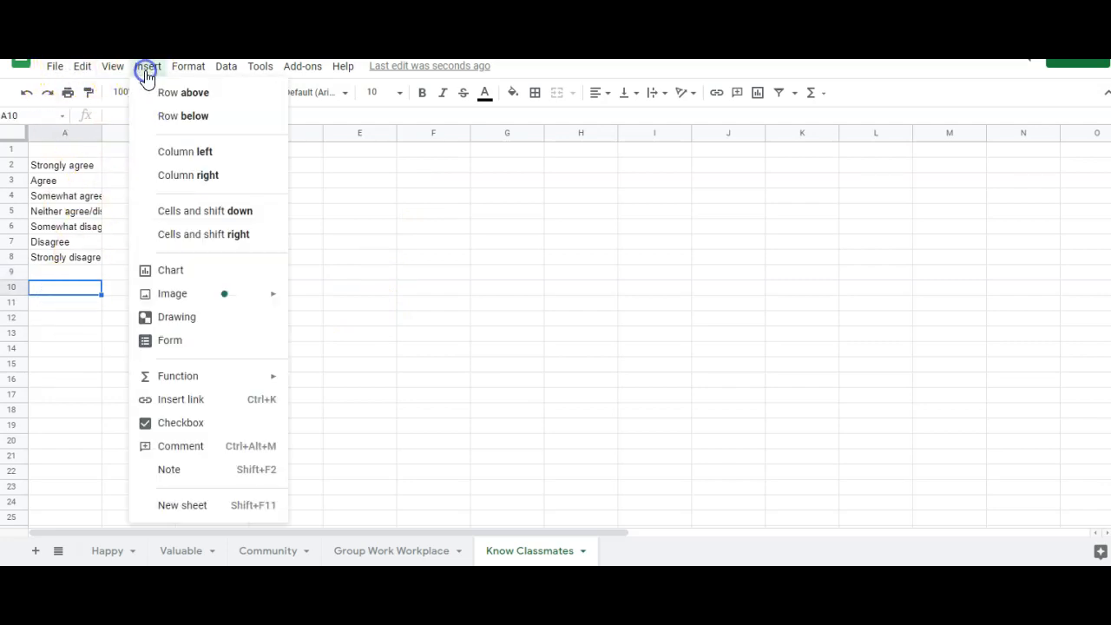
pyautogui.click(201, 270)
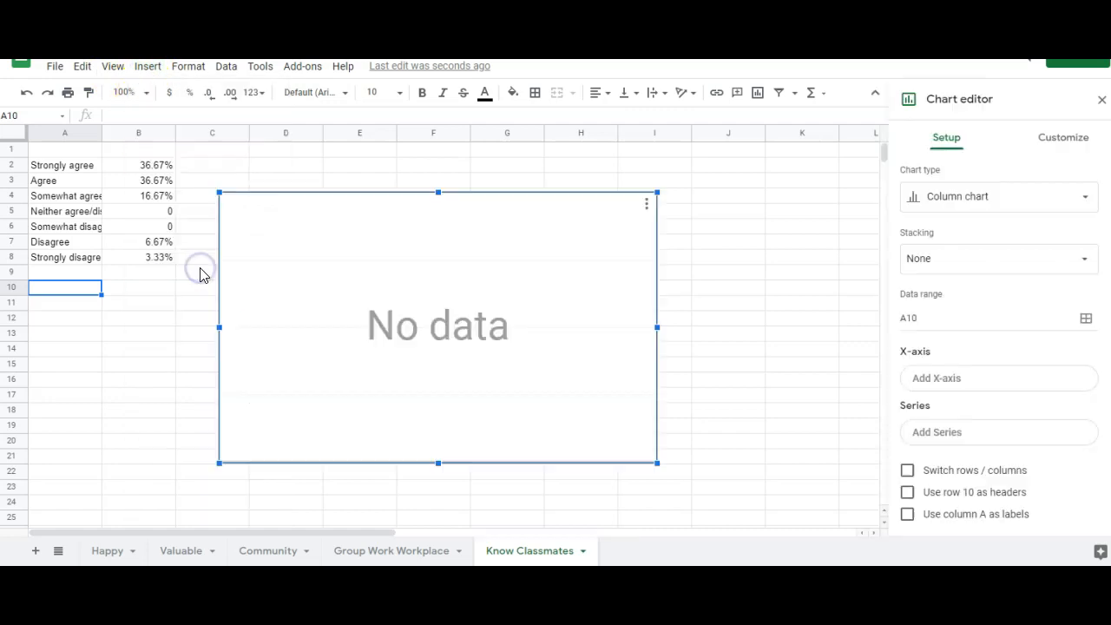
pyautogui.click(1044, 198)
pyautogui.scroll(-5, 1028, 296)
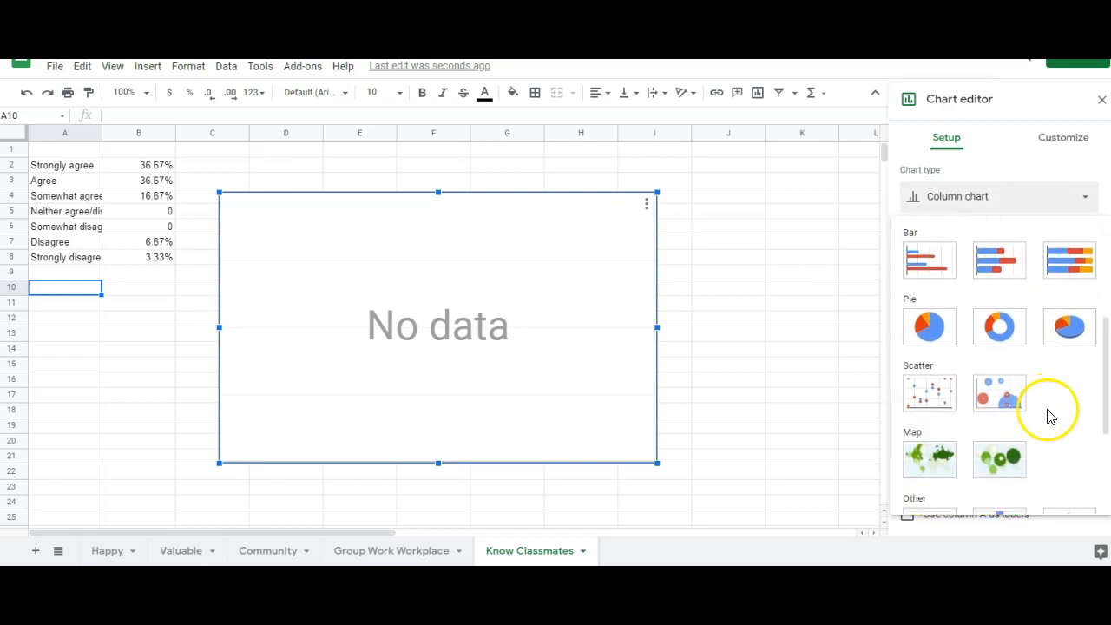
pyautogui.scroll(-2, 1050, 431)
pyautogui.scroll(4, 1042, 429)
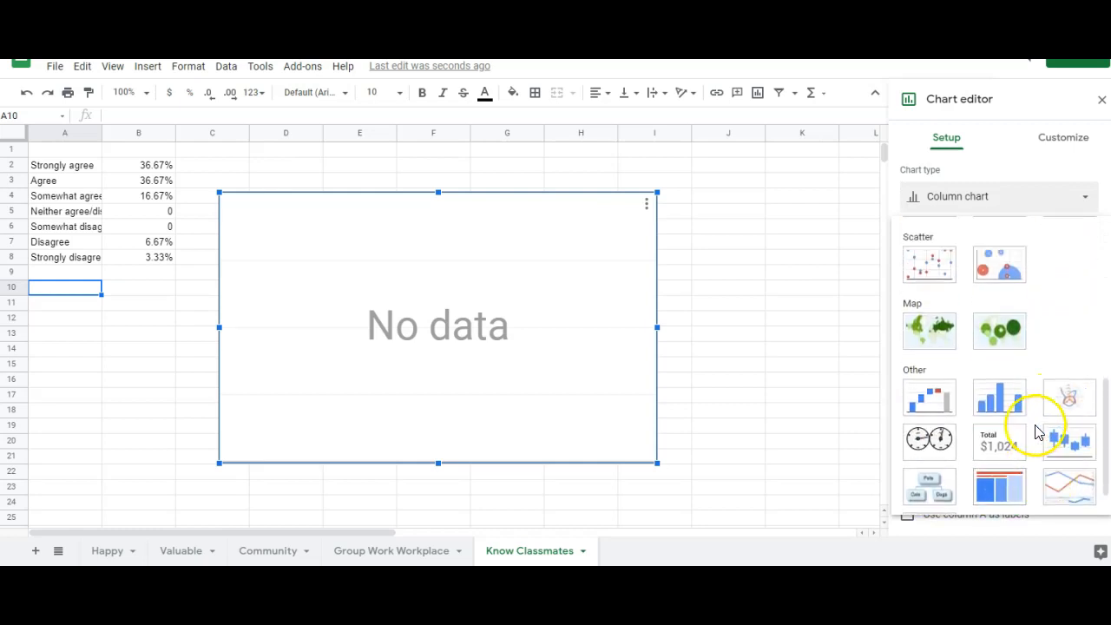
pyautogui.click(932, 375)
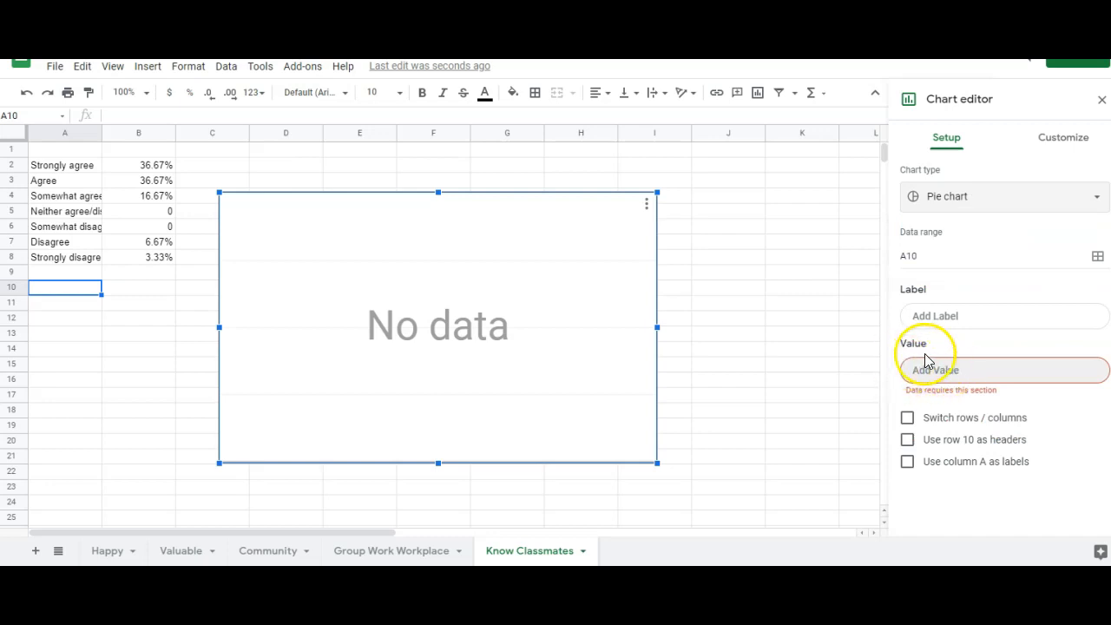
# Set the pie chart's value range to the percentages in B2:B8
pyautogui.click(984, 374)
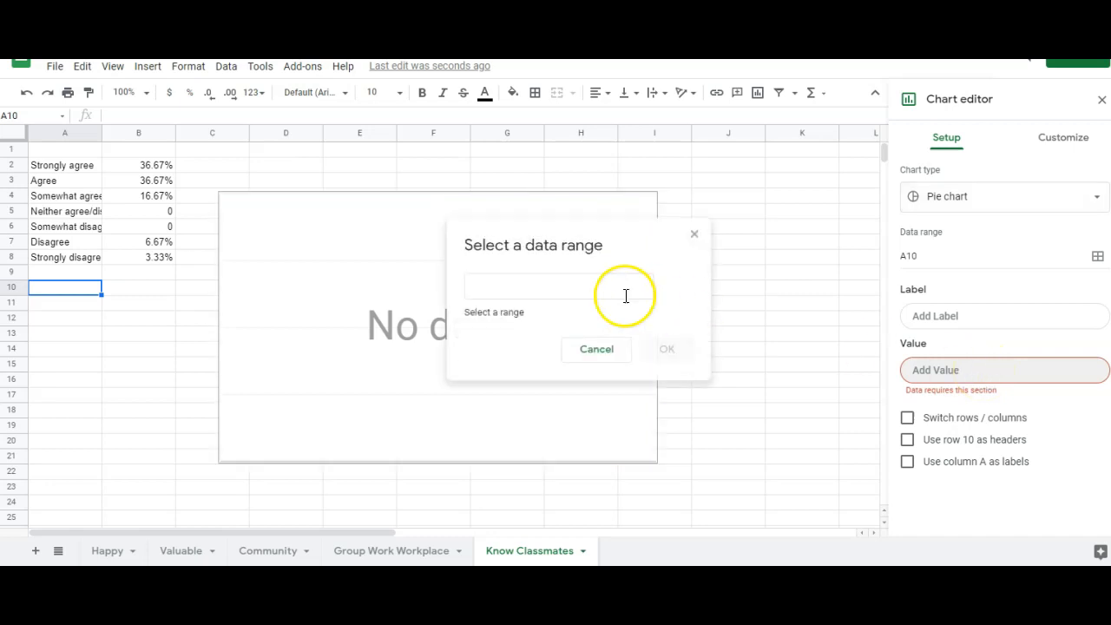
pyautogui.click(496, 277)
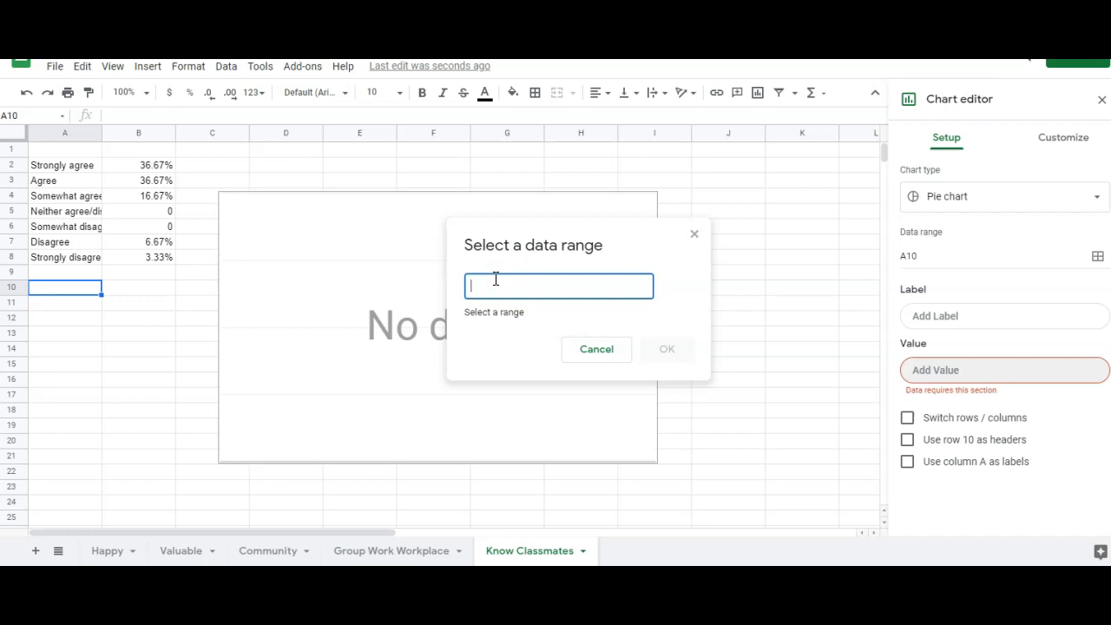
pyautogui.moveTo(159, 257); pyautogui.dragTo(164, 174)
pyautogui.click(666, 340)
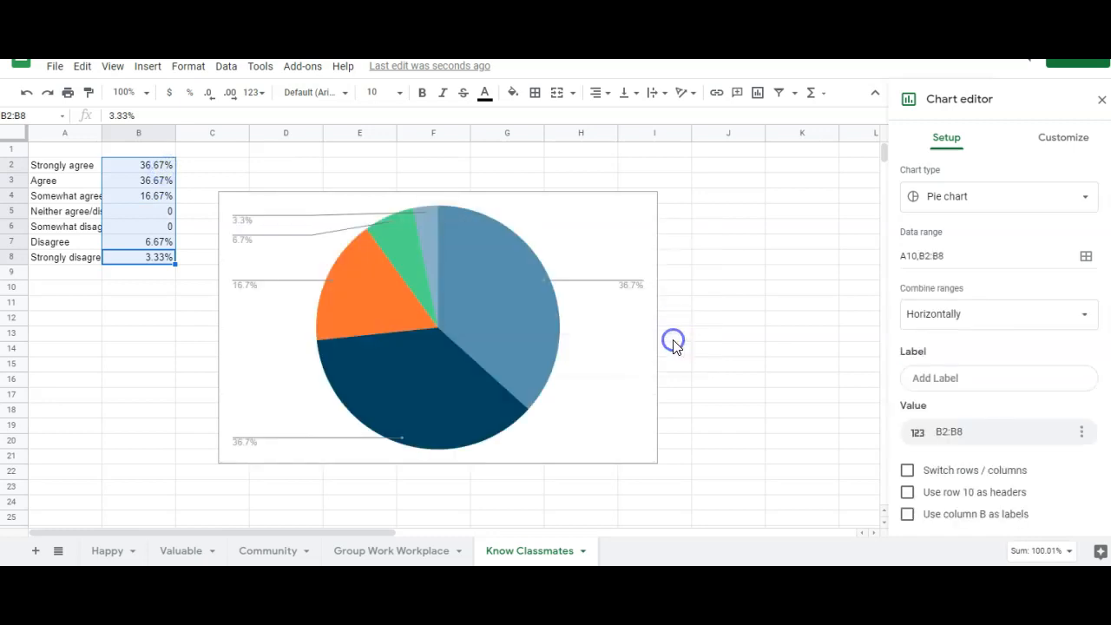
# Use the agreement levels in A2:A8 as the pie slice labels
pyautogui.click(949, 388)
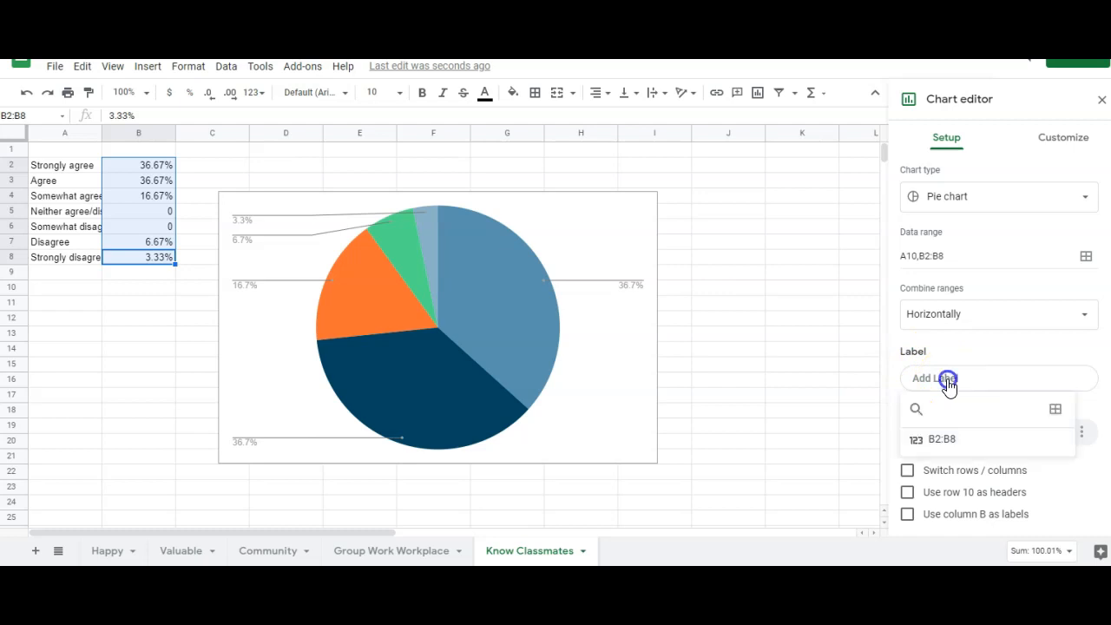
pyautogui.click(916, 411)
pyautogui.click(1055, 411)
pyautogui.click(508, 285)
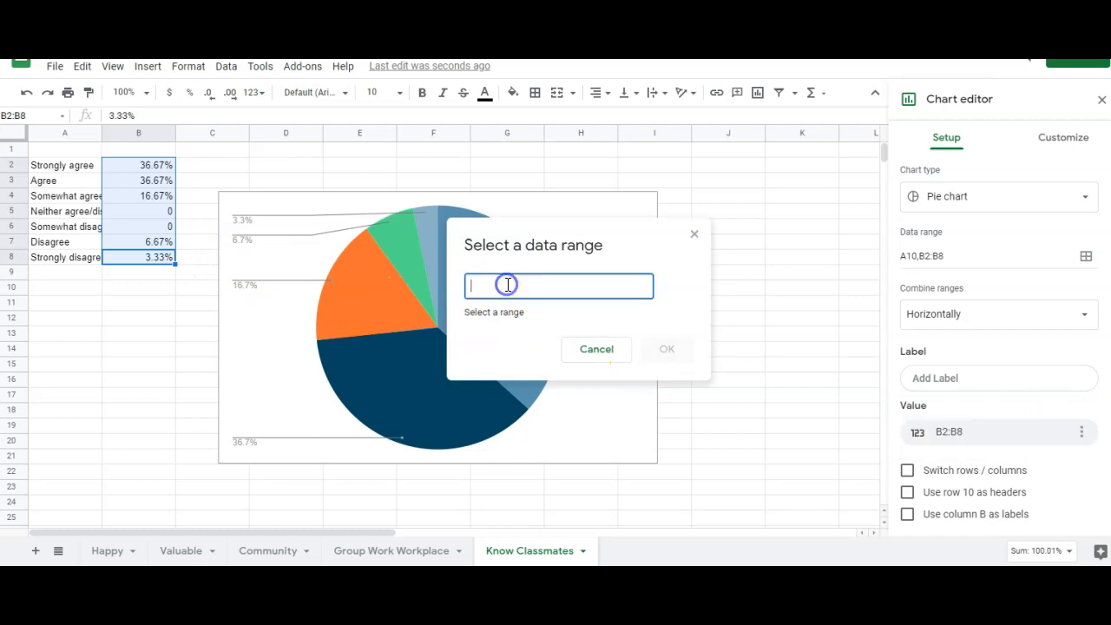
pyautogui.click(67, 254)
pyautogui.moveTo(68, 254); pyautogui.dragTo(75, 170)
pyautogui.click(666, 335)
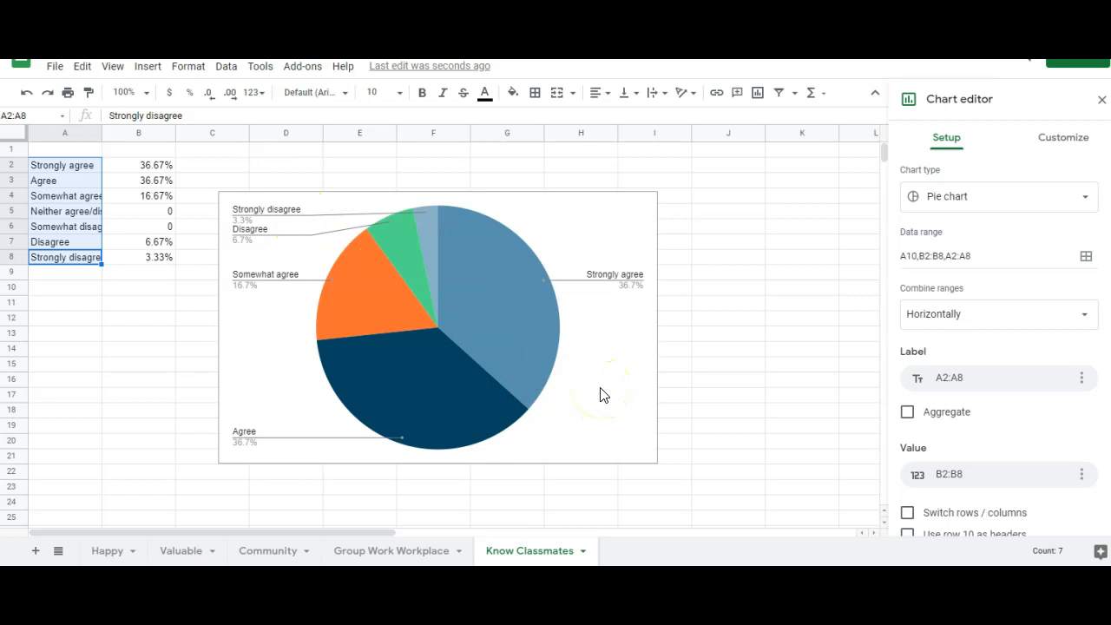
# Give the chart the title 'My online service-learning project helped me get to know some of my classmates.' in black text
pyautogui.click(1063, 142)
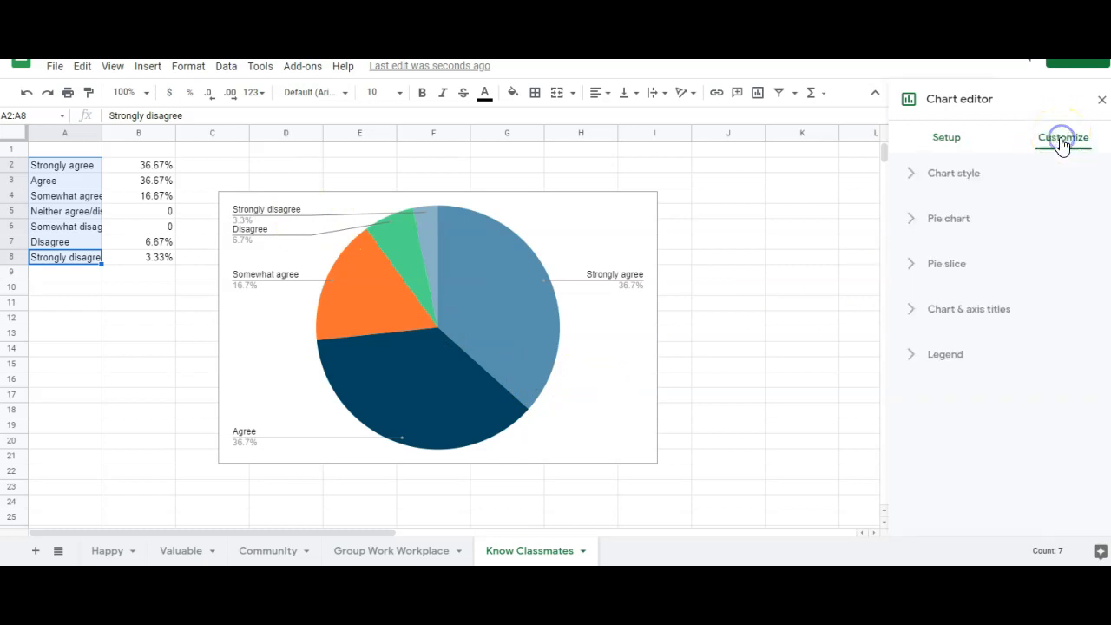
pyautogui.click(959, 313)
pyautogui.click(957, 422)
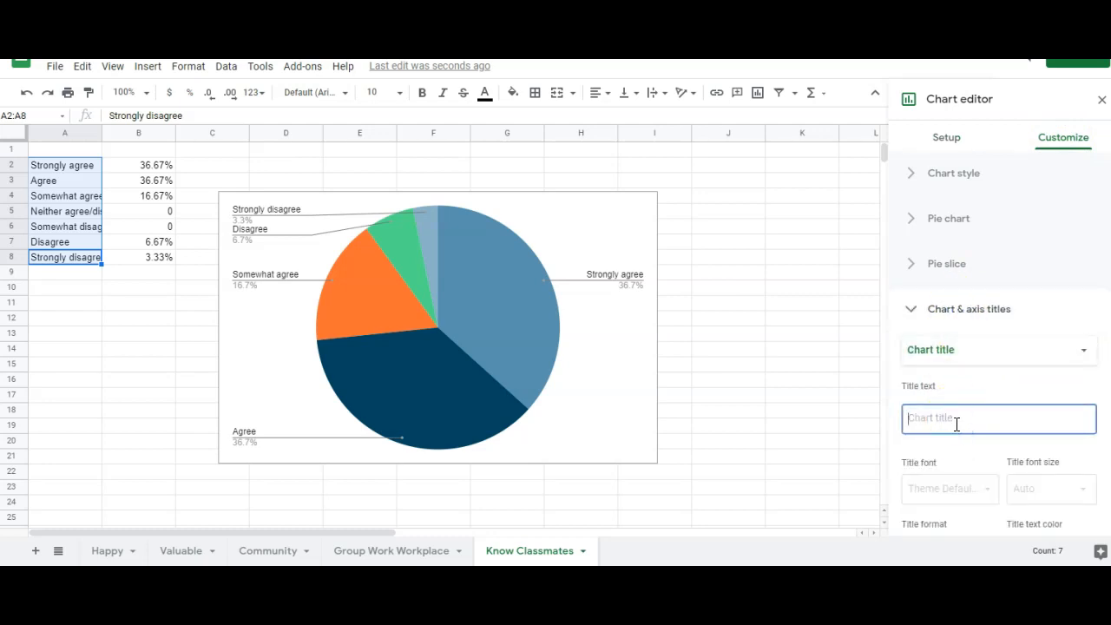
pyautogui.write('My online service-learning project helped me get to know some of my classmates.')
pyautogui.scroll(-1, 1019, 400)
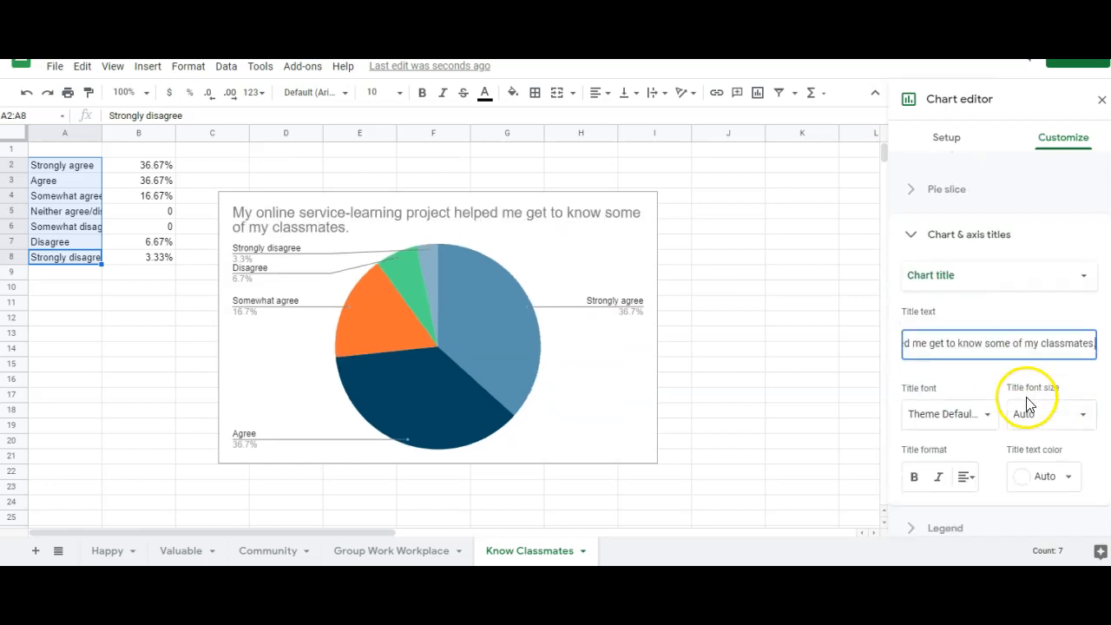
pyautogui.click(1033, 462)
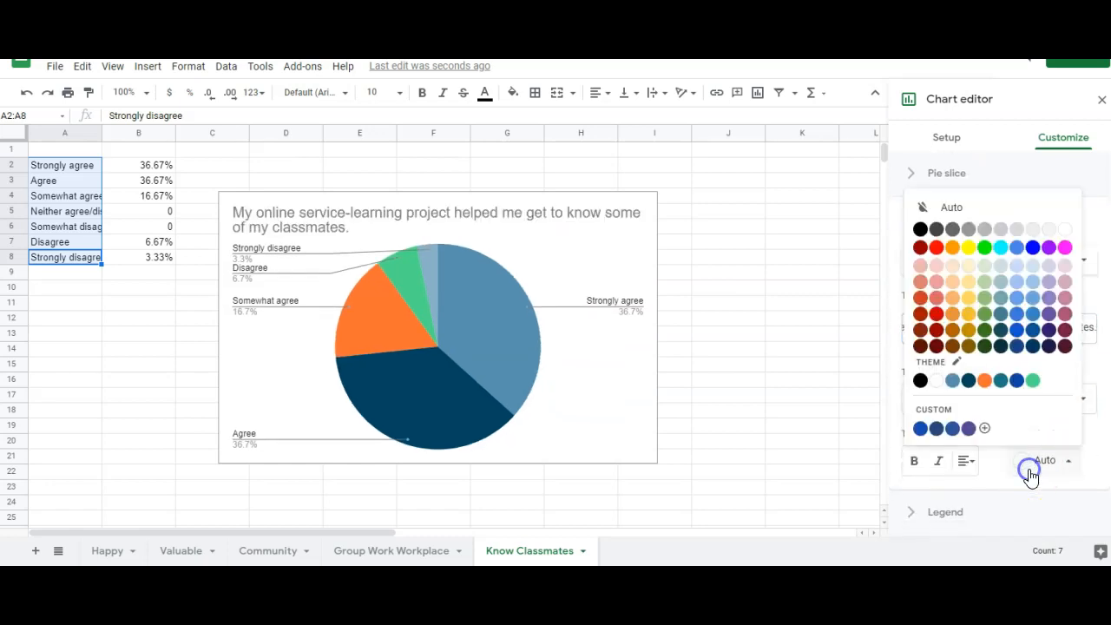
pyautogui.click(918, 382)
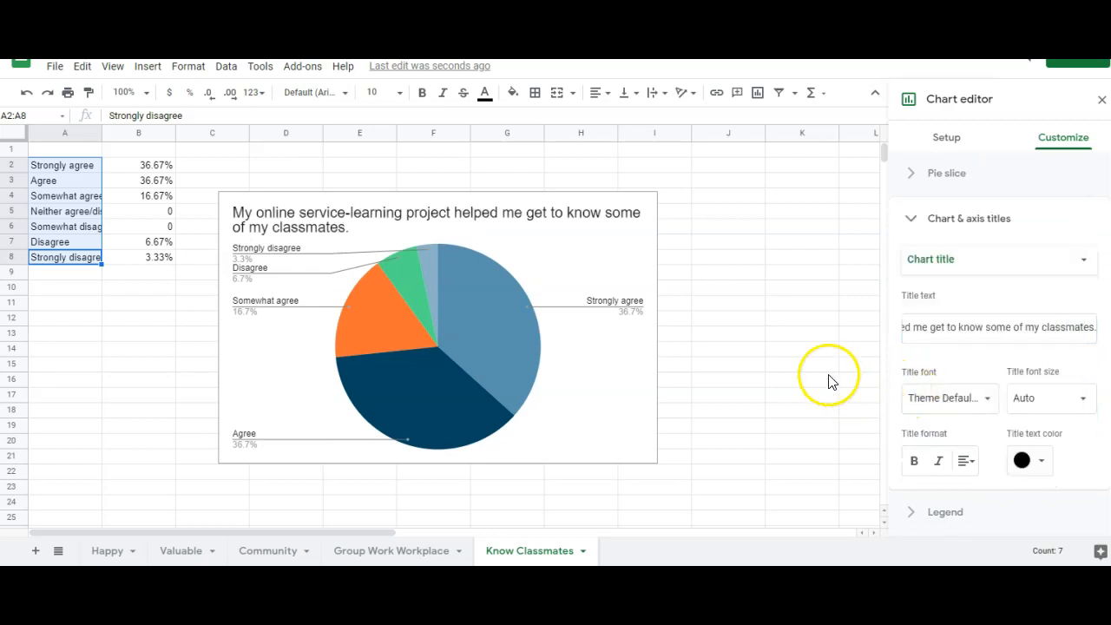
pyautogui.click(571, 382)
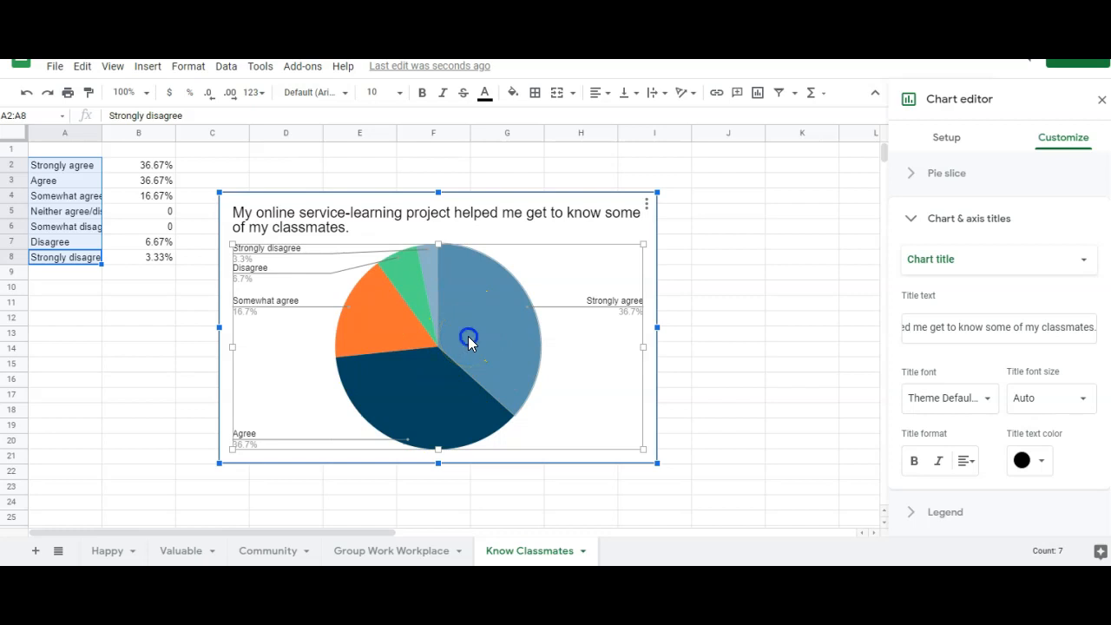
# Colour the Strongly agree, Agree and Somewhat agree slices in dark purple, dark purple 2 and medium purple
pyautogui.click(468, 343)
pyautogui.click(944, 372)
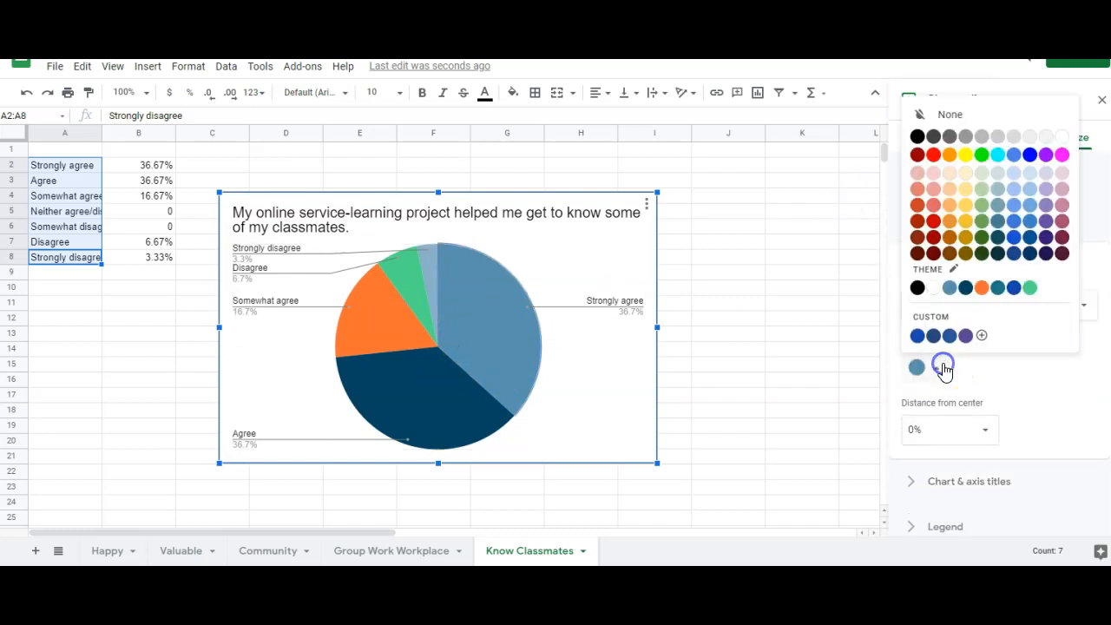
pyautogui.click(1047, 253)
pyautogui.click(421, 404)
pyautogui.click(914, 368)
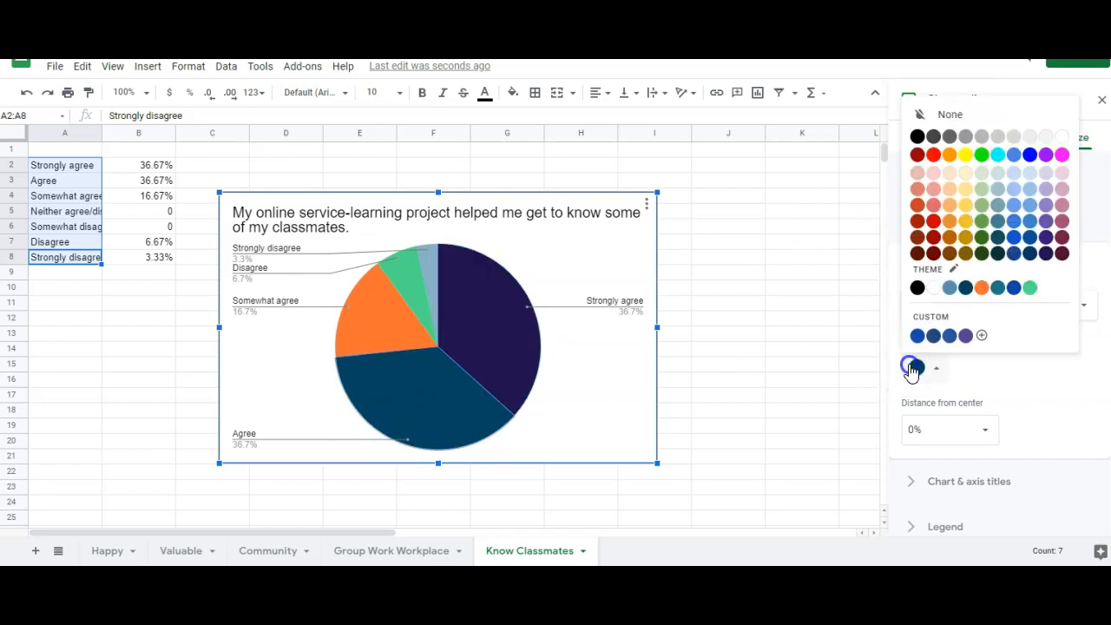
pyautogui.click(1046, 236)
pyautogui.click(398, 327)
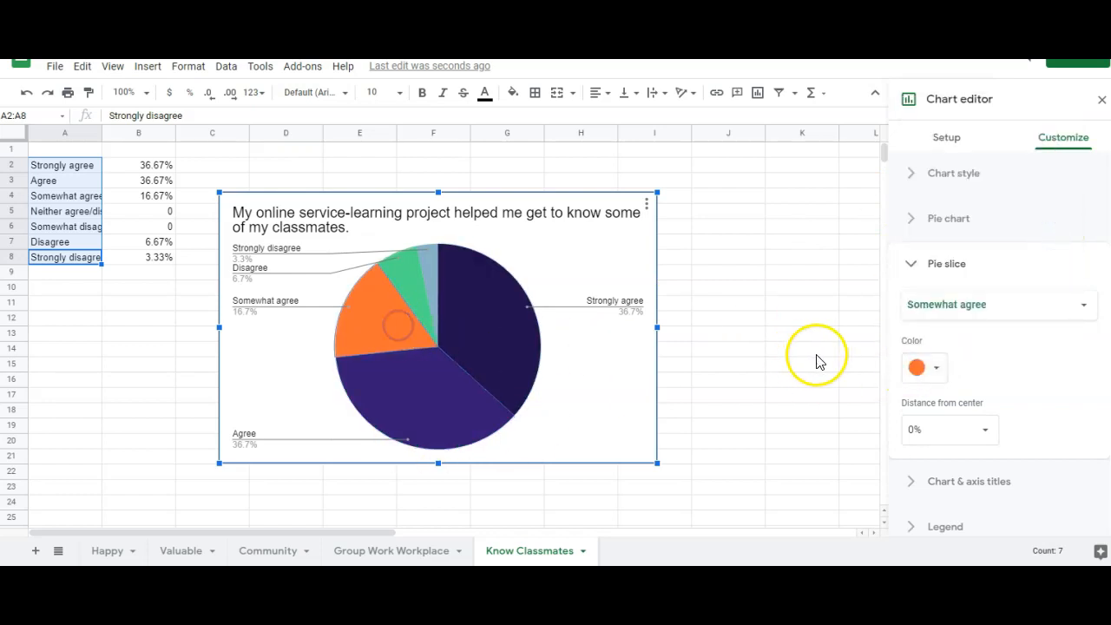
pyautogui.click(916, 368)
pyautogui.click(1046, 221)
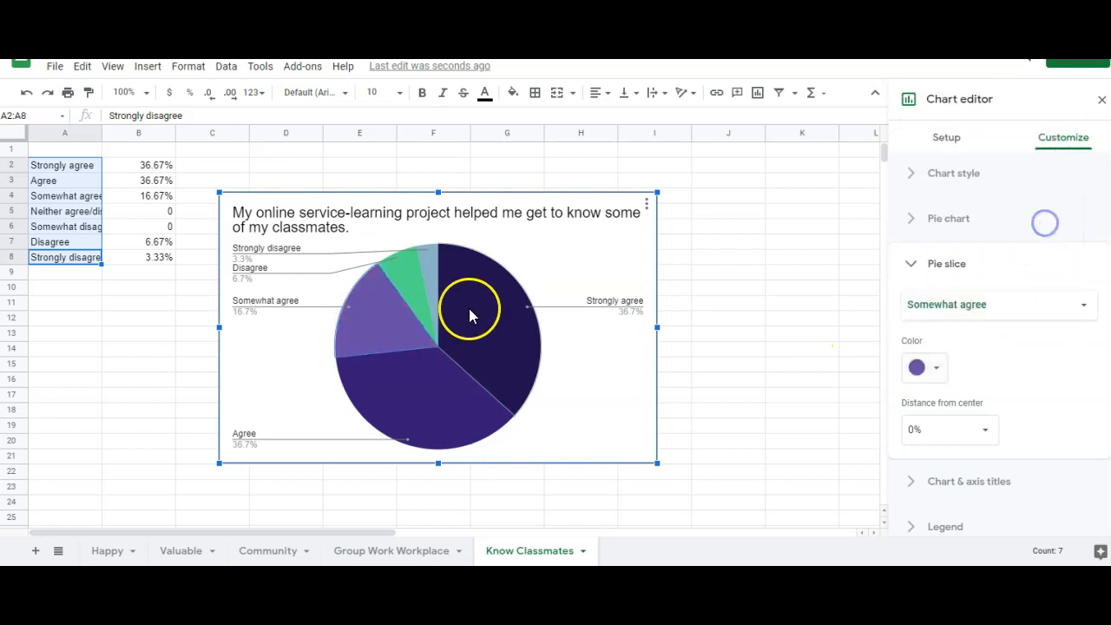
# Colour the Disagree and Strongly disagree slices pale yellow, then return to the Slides deck
pyautogui.click(409, 275)
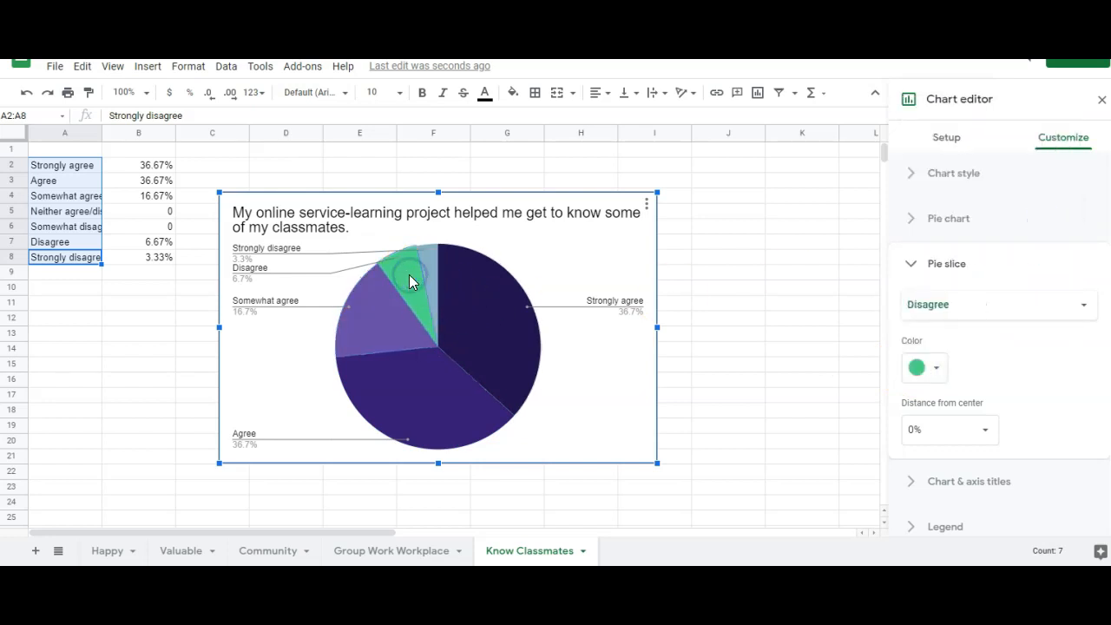
pyautogui.click(973, 302)
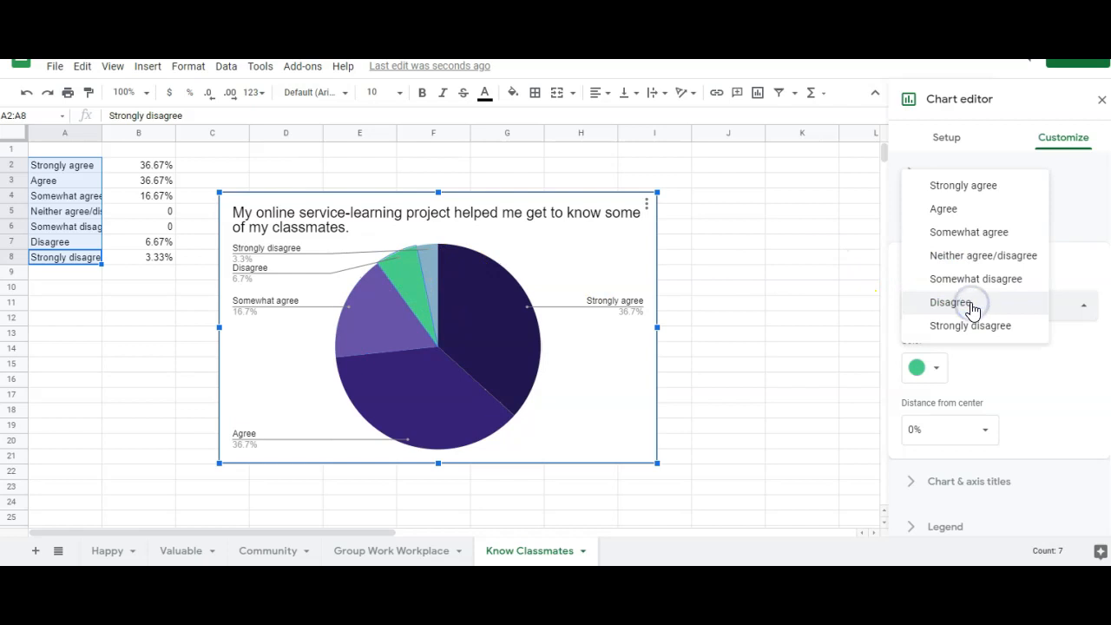
pyautogui.click(966, 304)
pyautogui.click(923, 368)
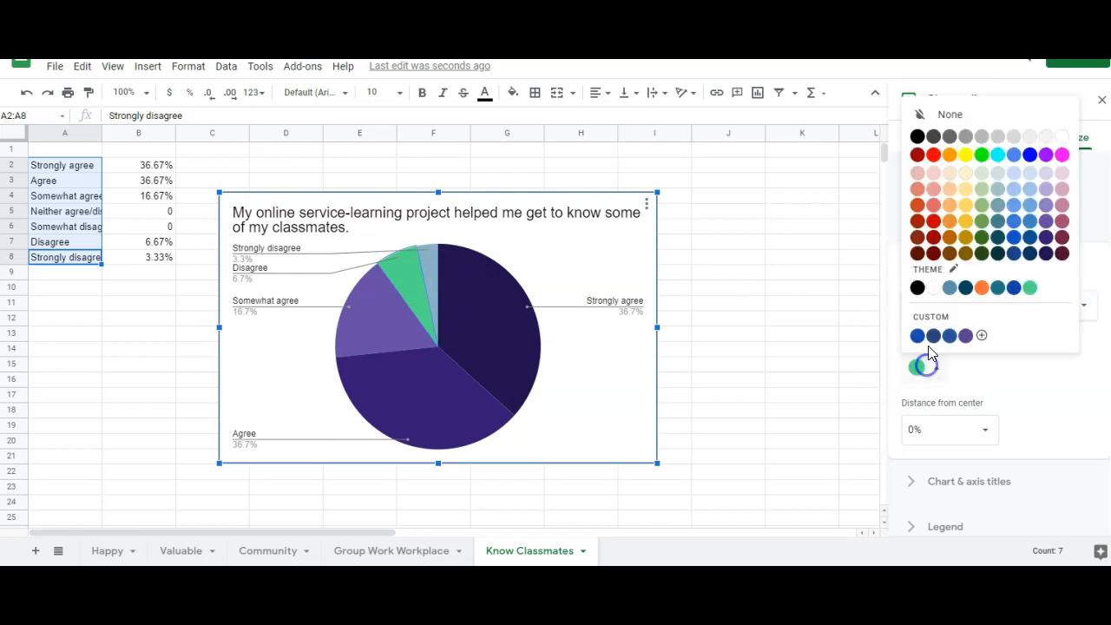
pyautogui.click(964, 194)
pyautogui.click(938, 303)
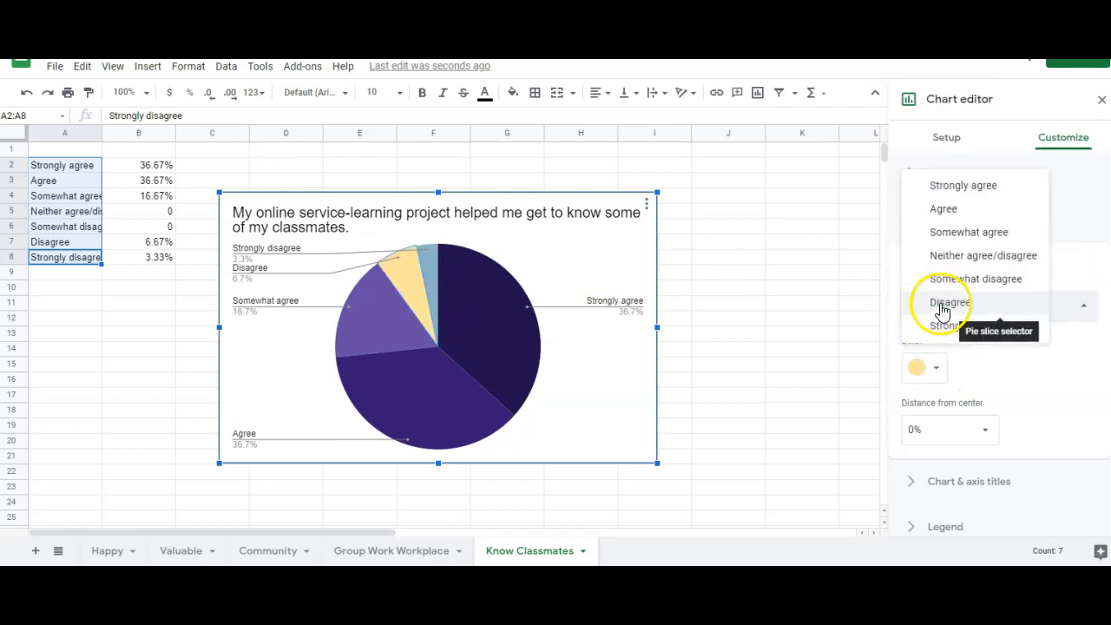
pyautogui.click(961, 327)
pyautogui.click(923, 368)
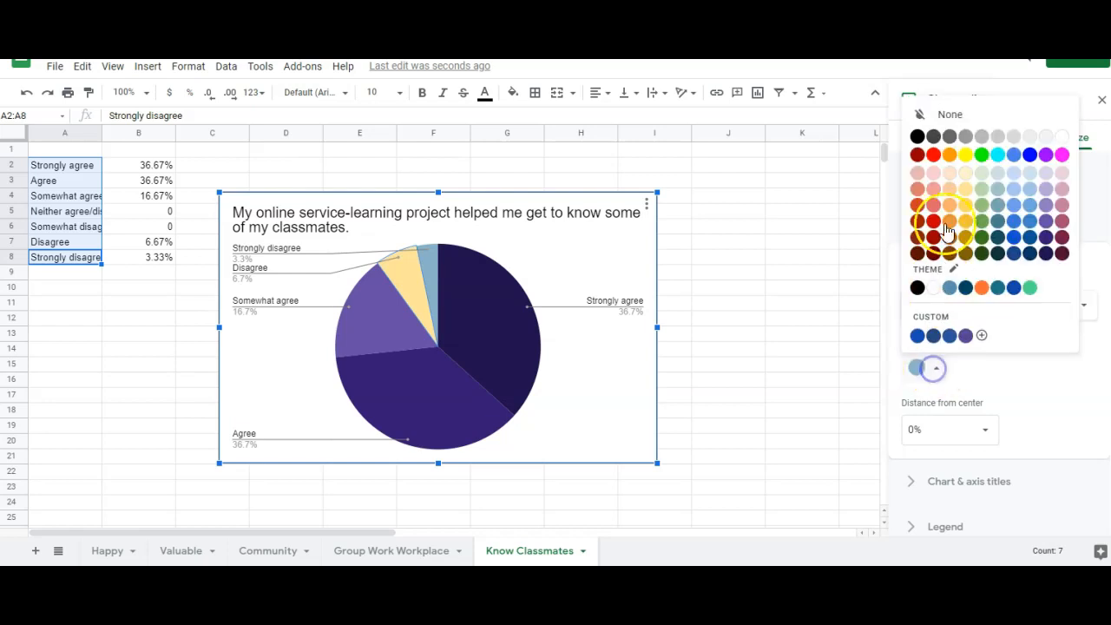
pyautogui.click(965, 176)
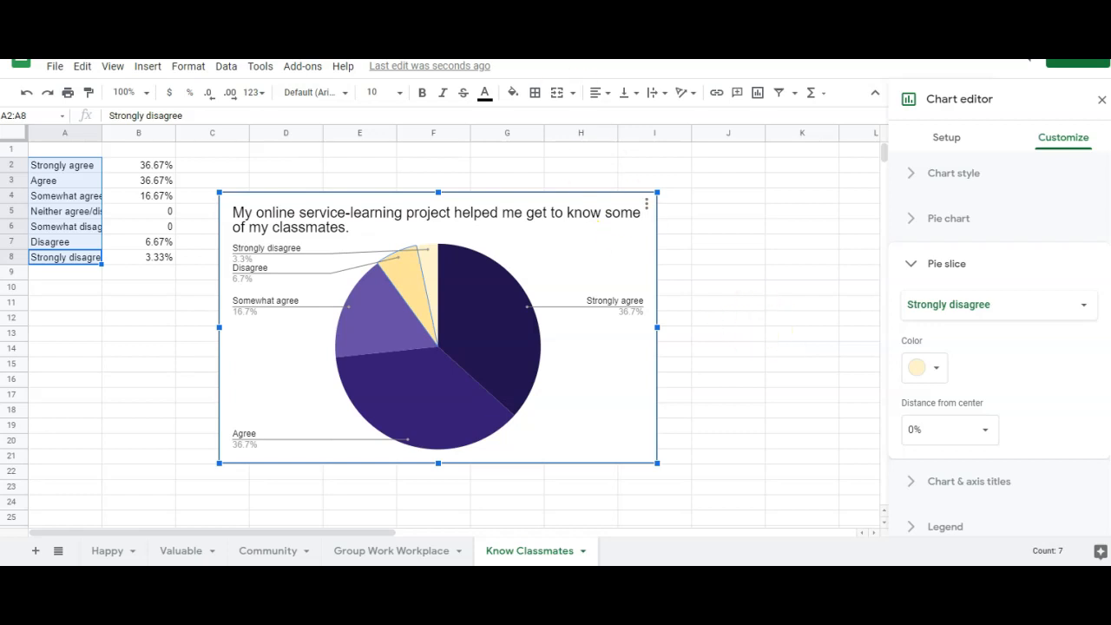
pyautogui.click(443, 17)
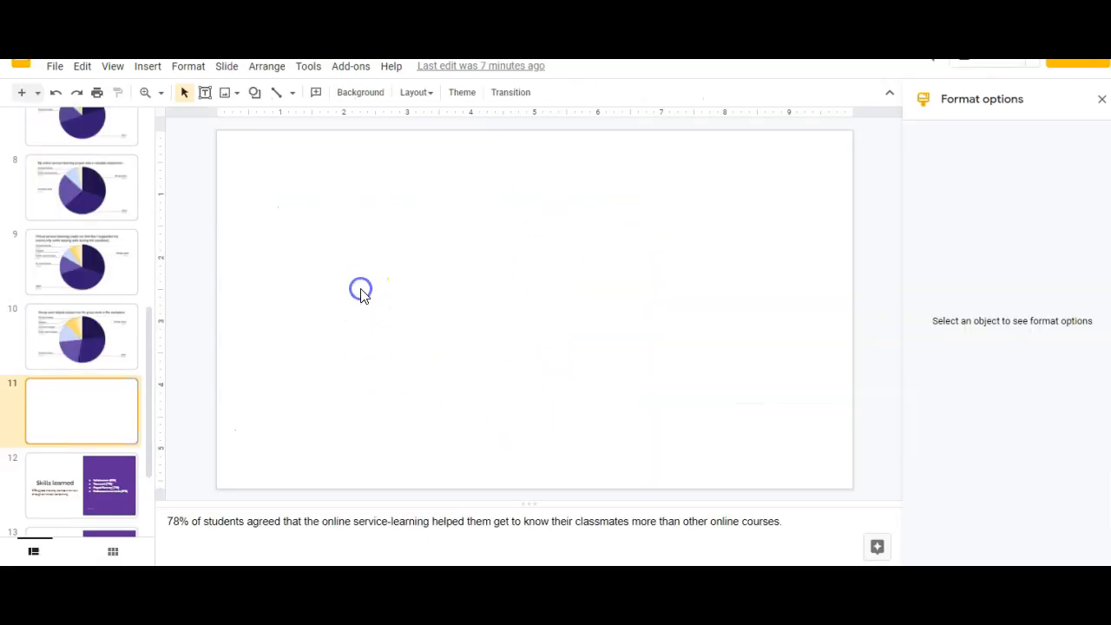
# Import the classmates pie chart from the survey spreadsheet onto slide 11 and centre it
pyautogui.click(149, 69)
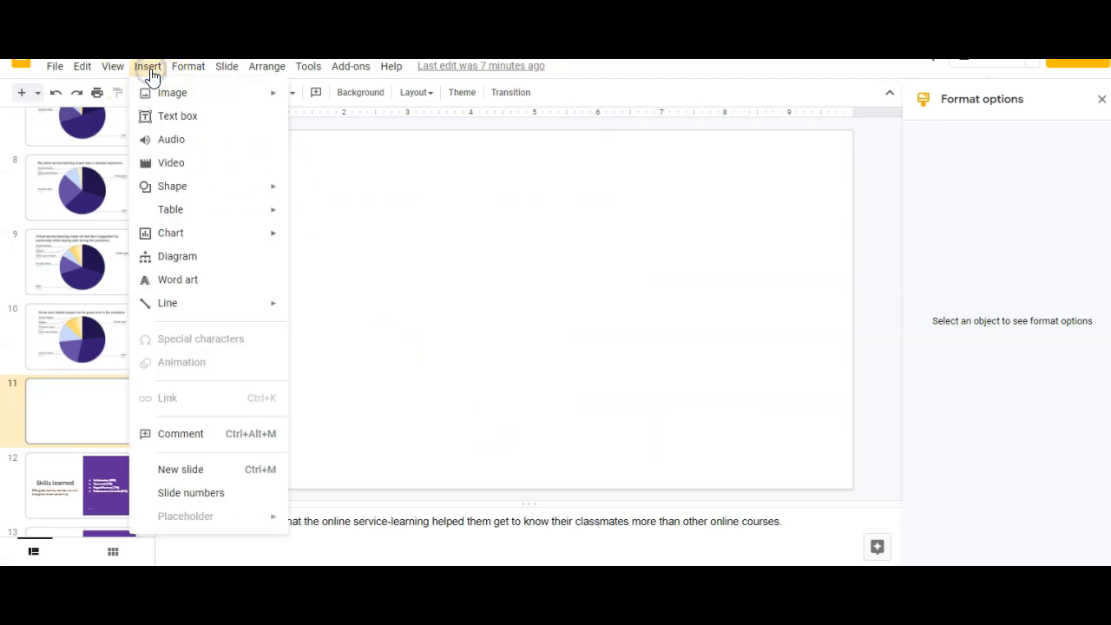
pyautogui.moveTo(260, 243)
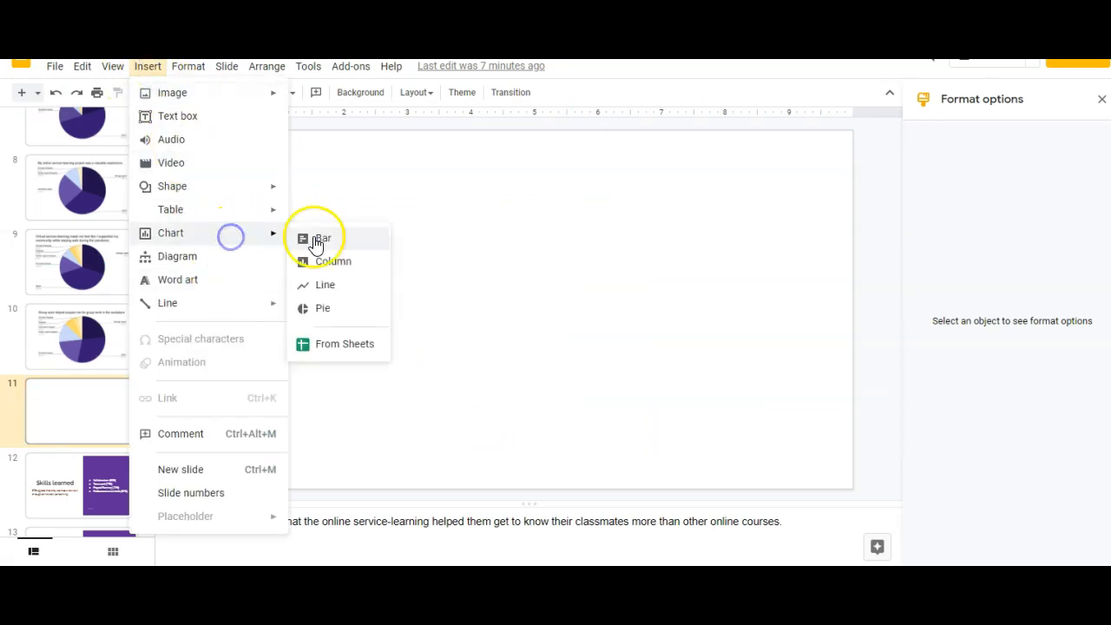
pyautogui.click(344, 344)
pyautogui.click(310, 331)
pyautogui.click(240, 512)
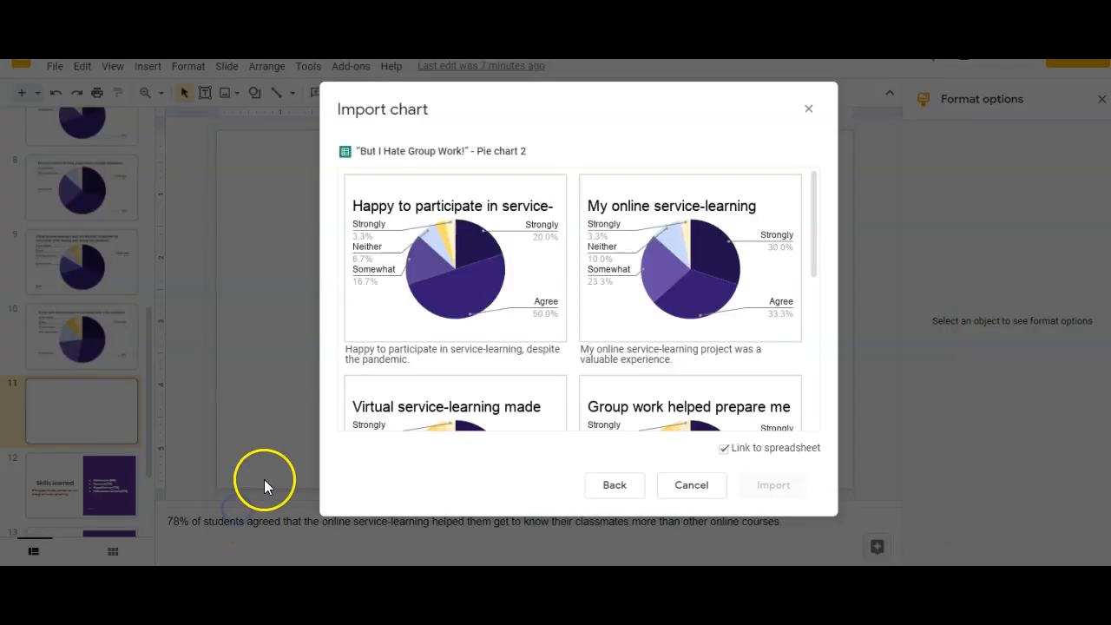
pyautogui.scroll(-5, 550, 322)
pyautogui.click(453, 341)
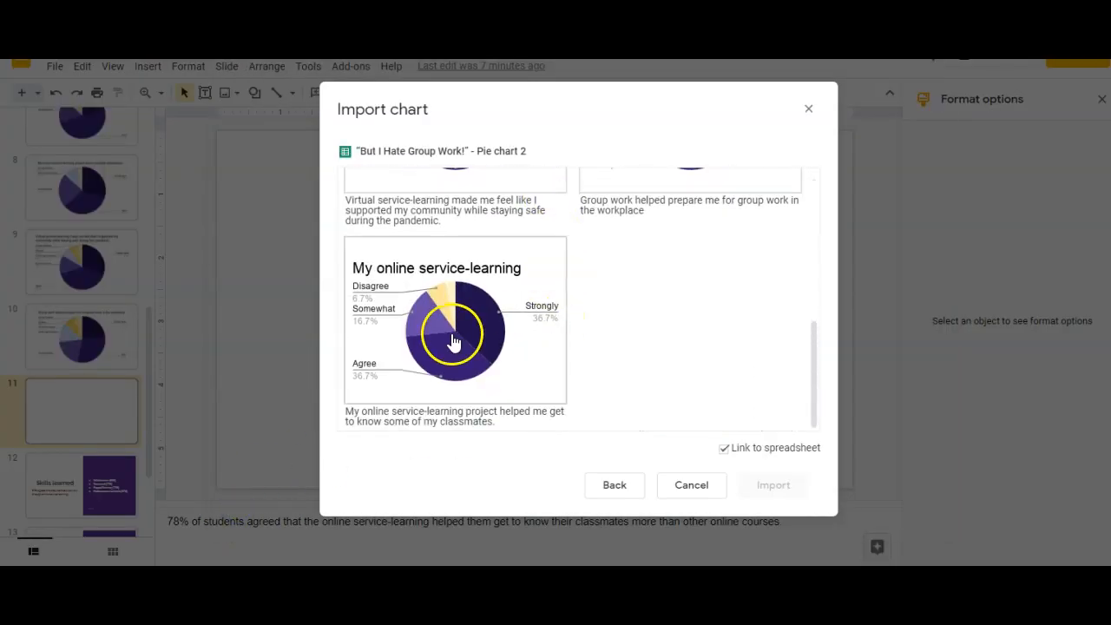
pyautogui.click(767, 484)
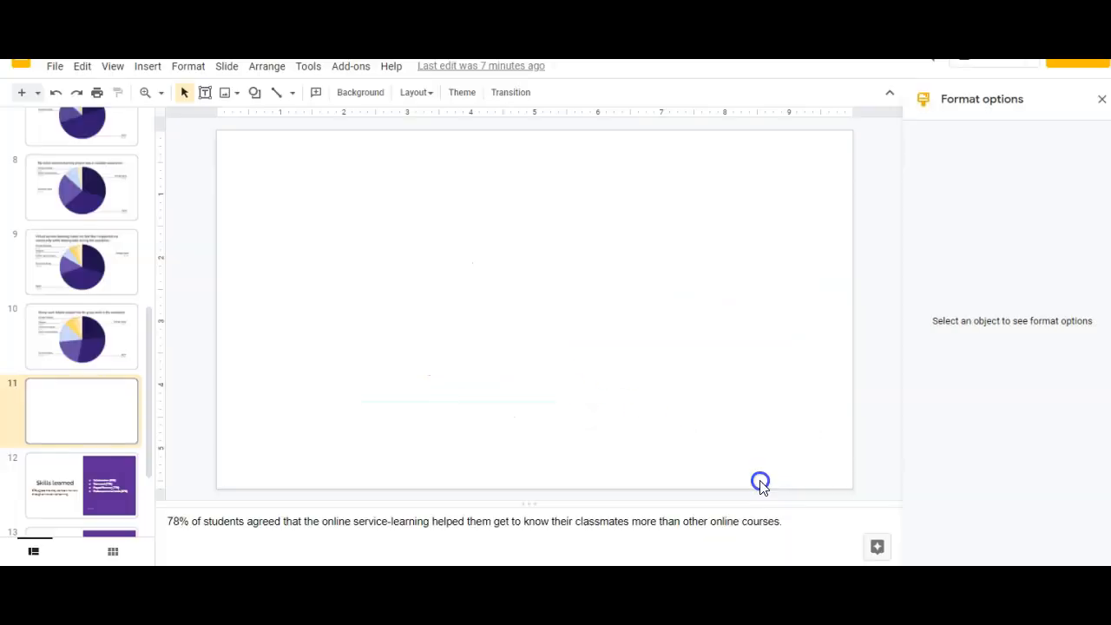
pyautogui.click(613, 405)
pyautogui.moveTo(542, 380); pyautogui.dragTo(577, 381)
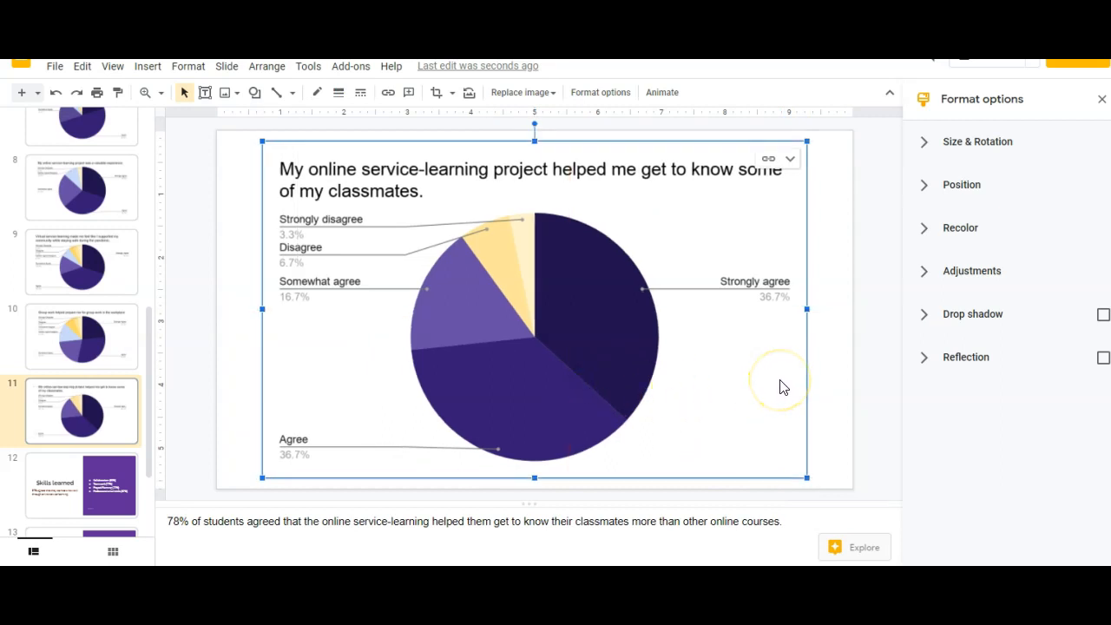